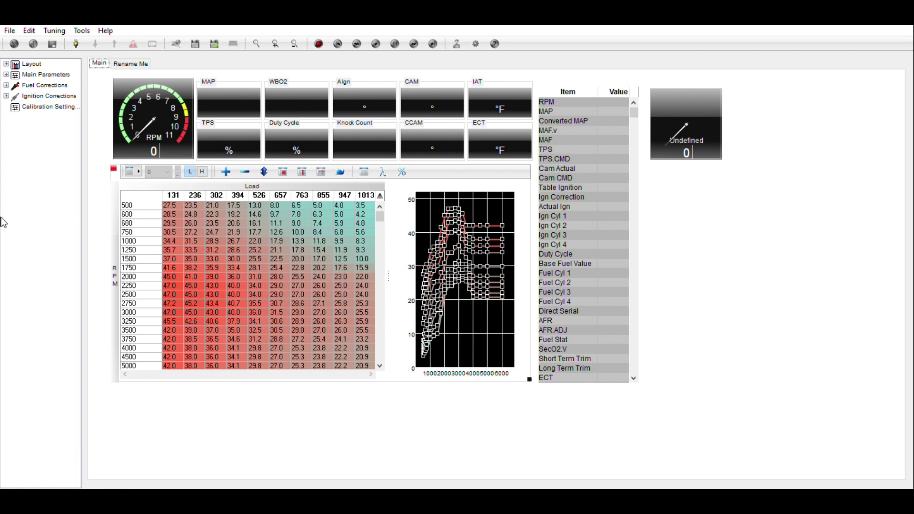
- Open the Rev Limits parameters and go through the high and low limit and restart fields
click(12, 95)
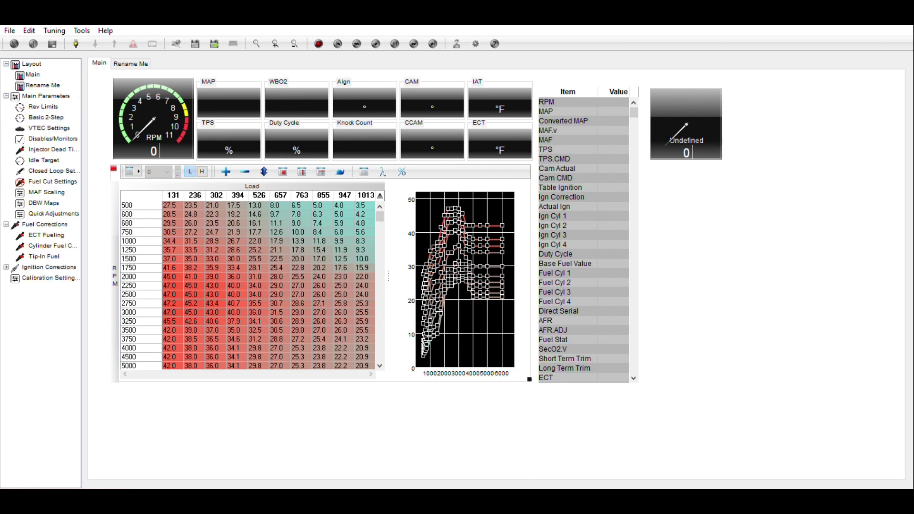
click(53, 107)
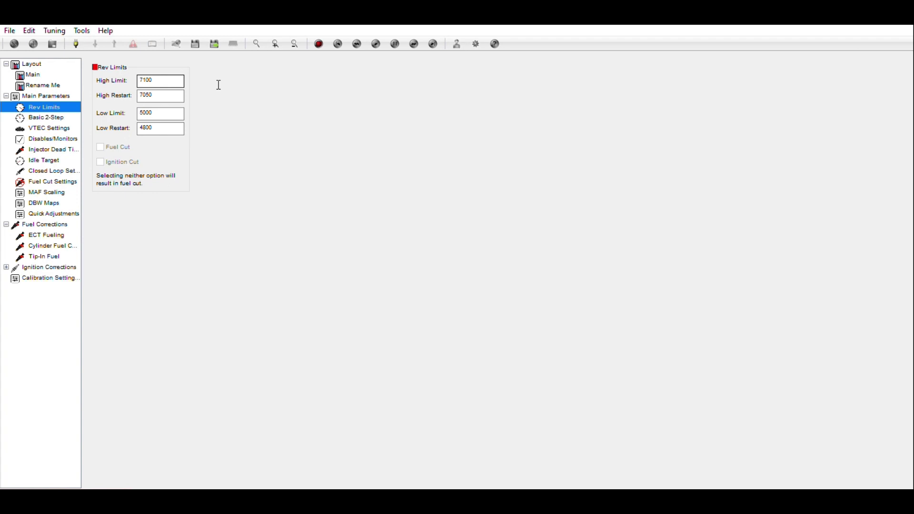
key(Tab)
key(Tab)
key(Tab)
key(shift+Tab)
- Look over the Basic 2-Step limit and restart settings
click(64, 119)
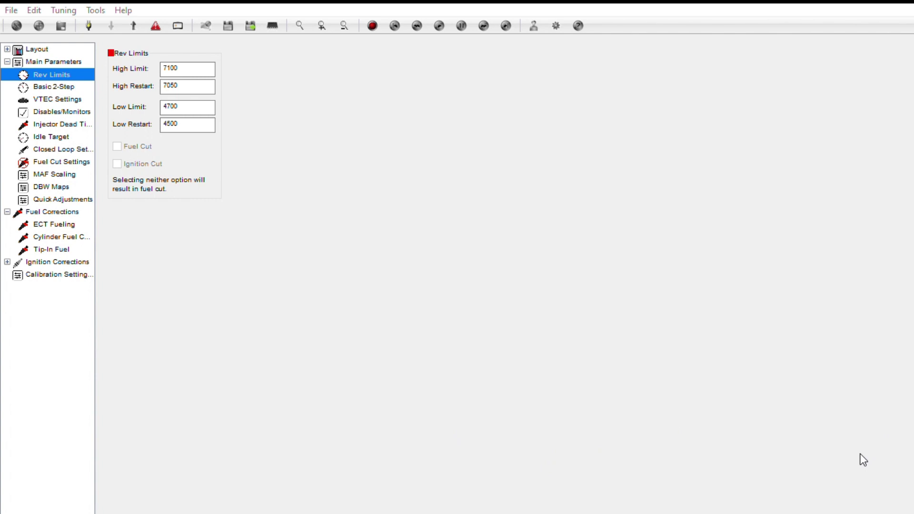
key(Down)
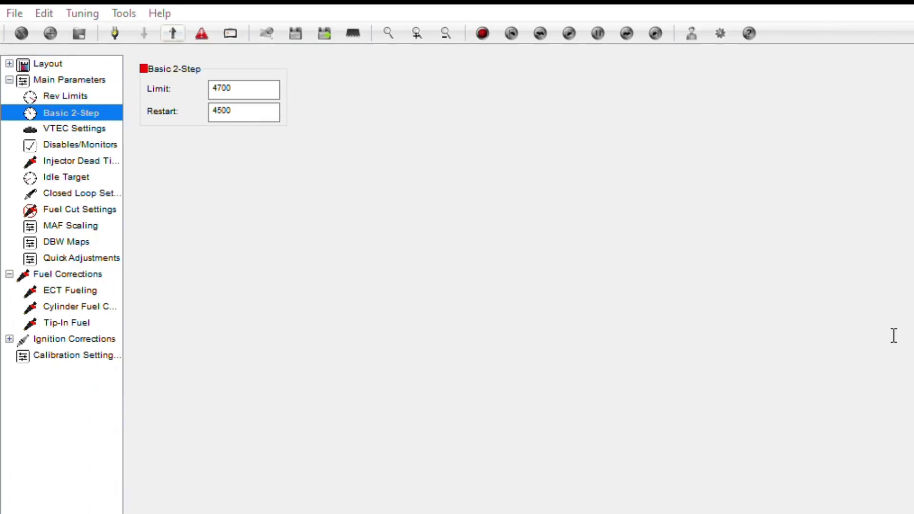
key(Up)
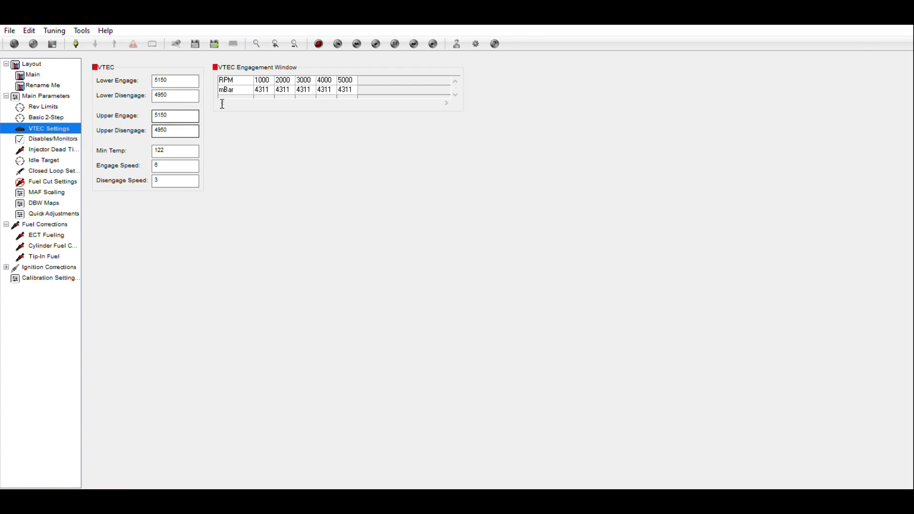
- Set the lower and upper VTEC engage points to 4500 and both disengage points to 4300
key(shift+Tab)
key(shift+Tab)
key(shift+Tab)
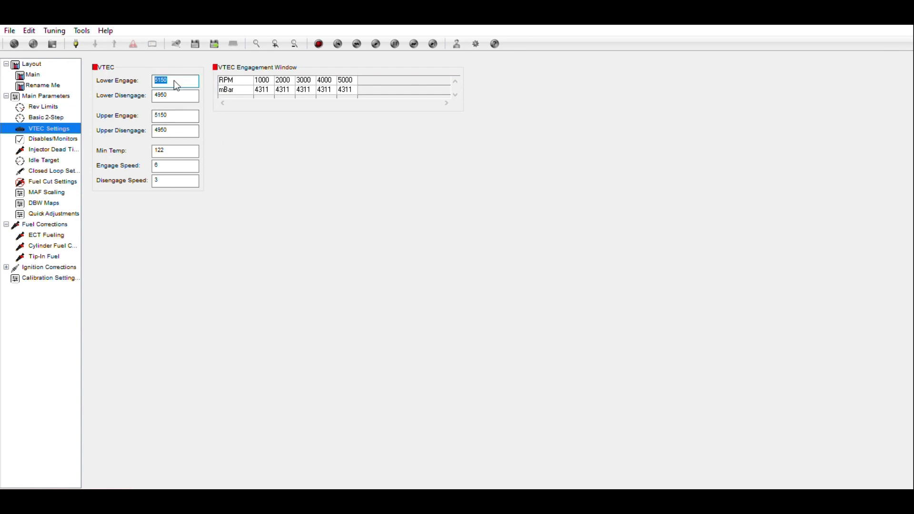
text(4500)
key(Tab)
text(4300)
key(Tab)
text(4500)
key(Tab)
text(4300)
- Set the VTEC Engagement Window pressure to 500 mBar at 5000 and 4000 RPM
click(441, 90)
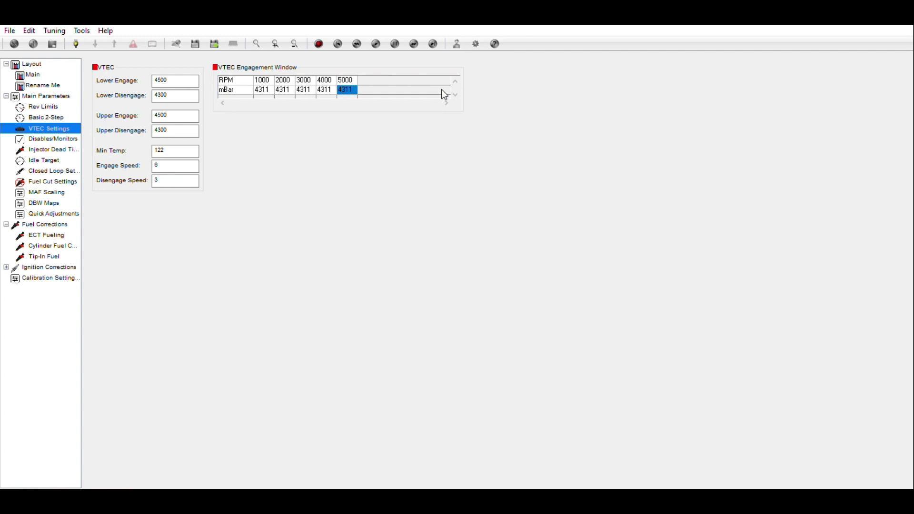
text(8)
key(BackSpace)
text(500)
key(Return)
key(Left)
key(BackSpace)
text(500)
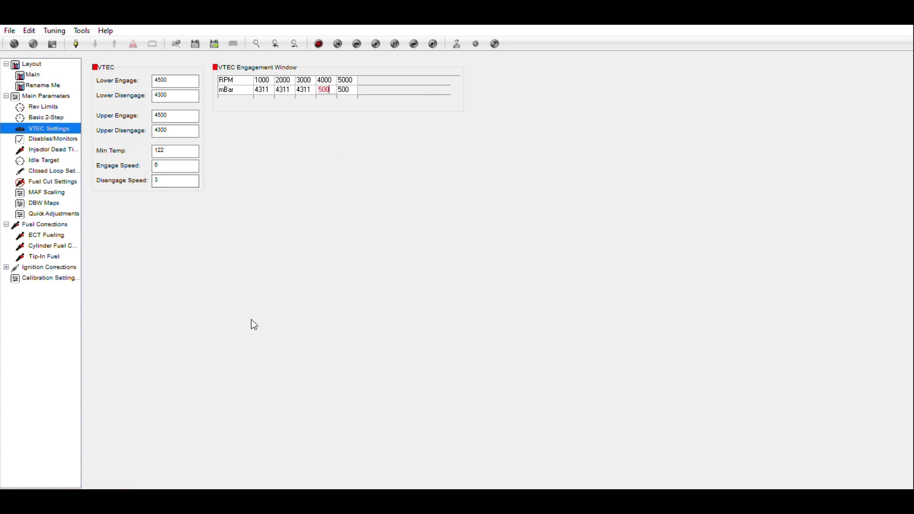
key(Return)
key(Right)
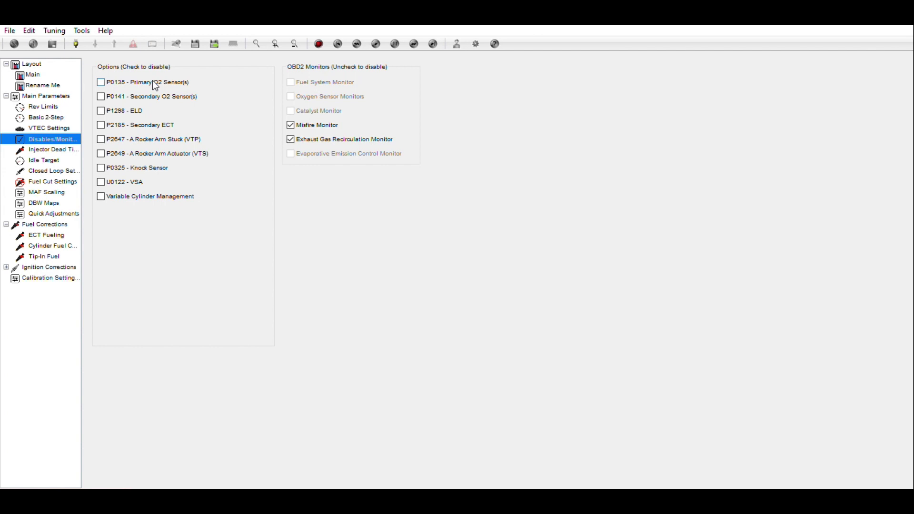
- Disable the P0135 primary and P0141 secondary O2 sensor checks
click(152, 81)
click(127, 98)
- Review the injector dead times, idle targets and closed loop settings
key(Down)
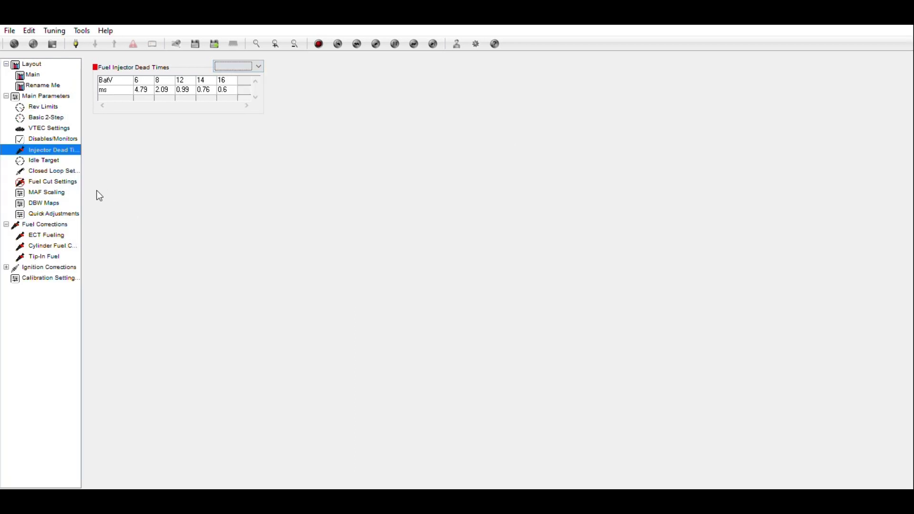
key(Down)
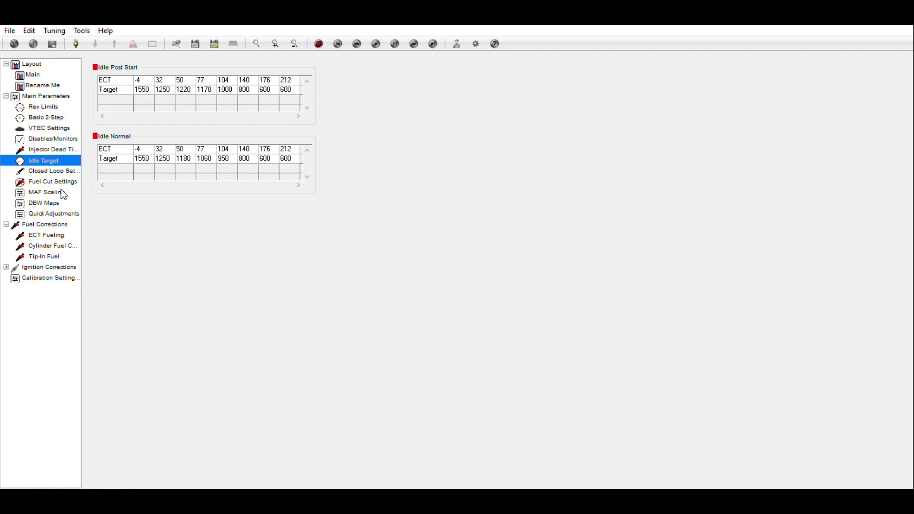
key(Down)
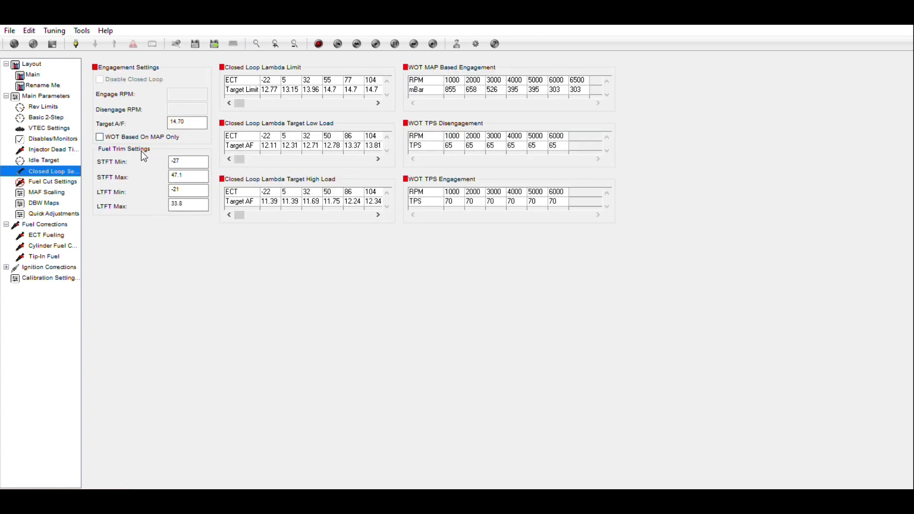
key(Tab)
- Open the Fuel Cut Settings and set the overrun throttle compensation to 0%
key(Down)
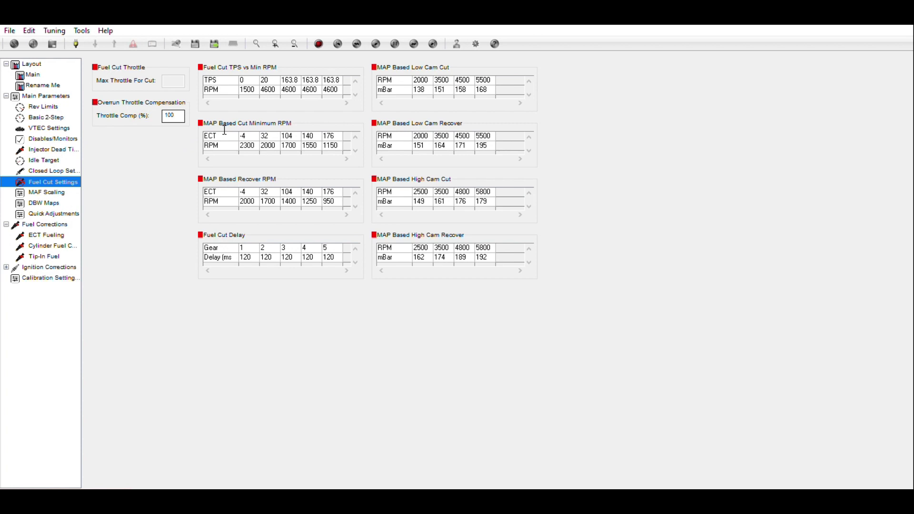
key(Tab)
key(Tab)
key(BackSpace)
- Set the Fuel Cut Delay to 80 ms for all five gears
text(80)
key(Left)
text(80)
key(Left)
text(80)
key(Left)
text(80)
key(Left)
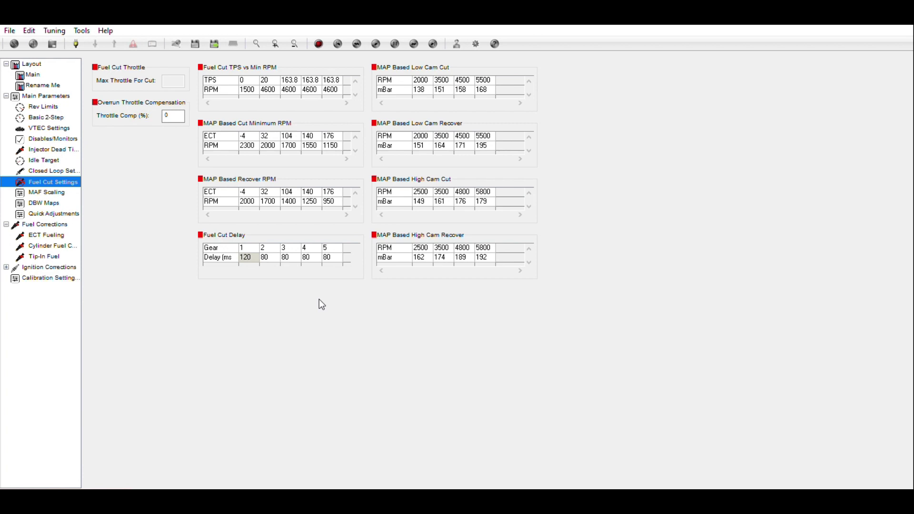
text(80)
- Look over the MAF Scaling curves and the DBW Maps
key(Down)
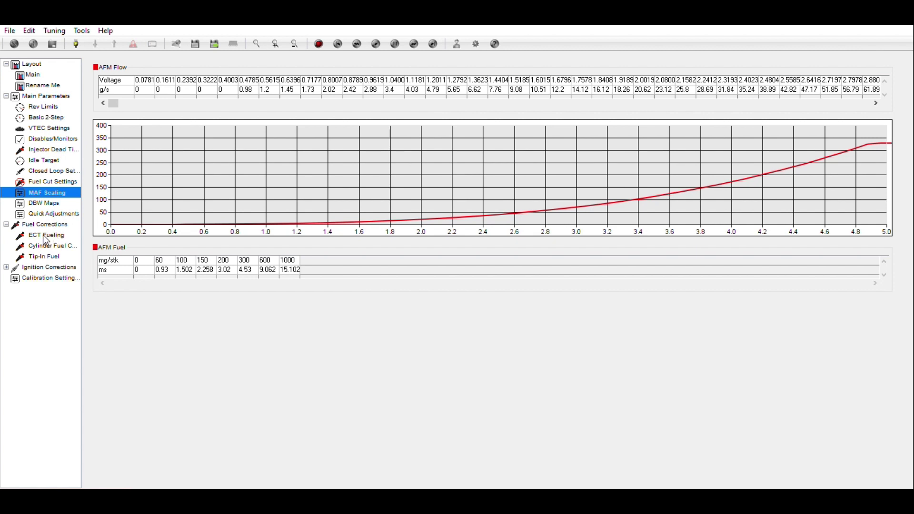
key(Down)
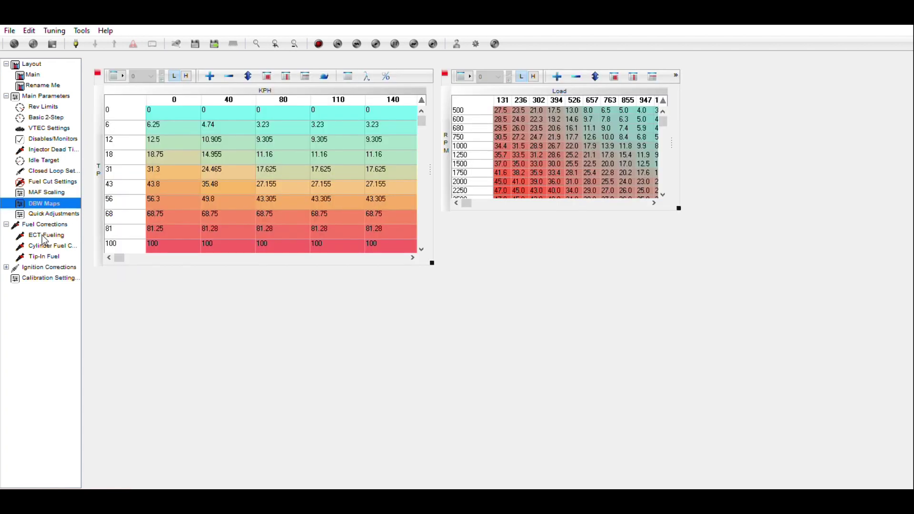